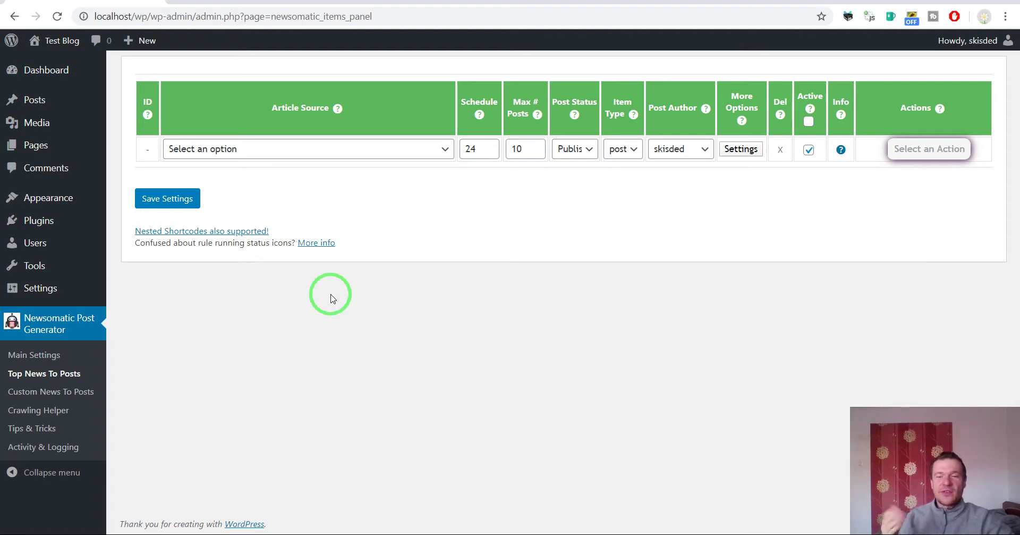
Add a news rule with Category - Business as article source and a maximum of 1 post, and save the settings.
click(298, 147)
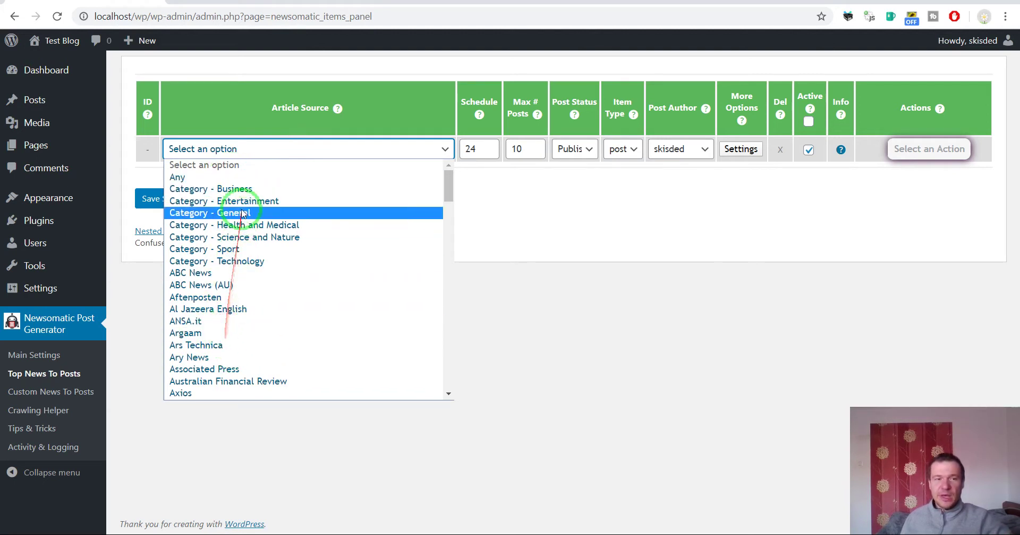
click(247, 189)
click(530, 147)
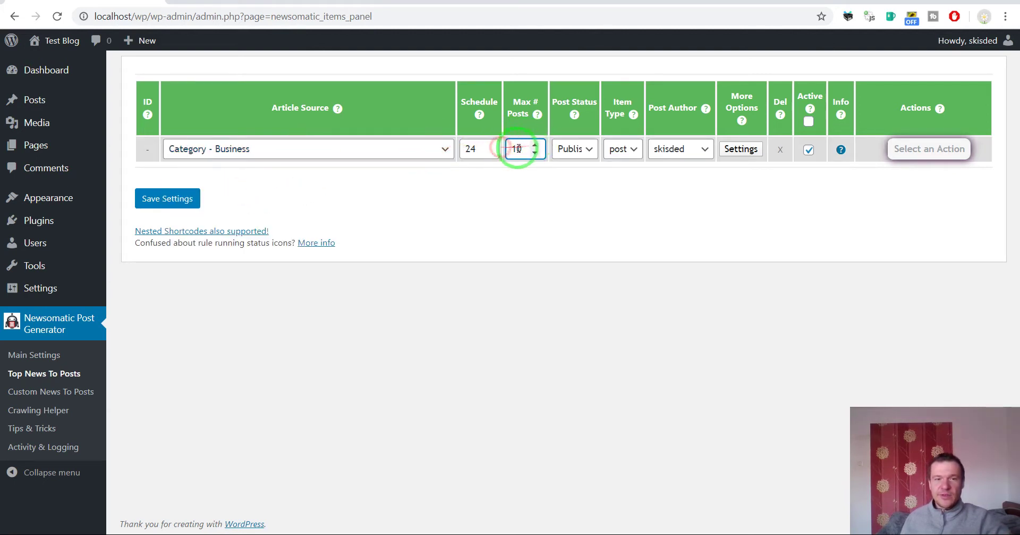
text(1)
key(Delete)
key(Delete)
click(166, 201)
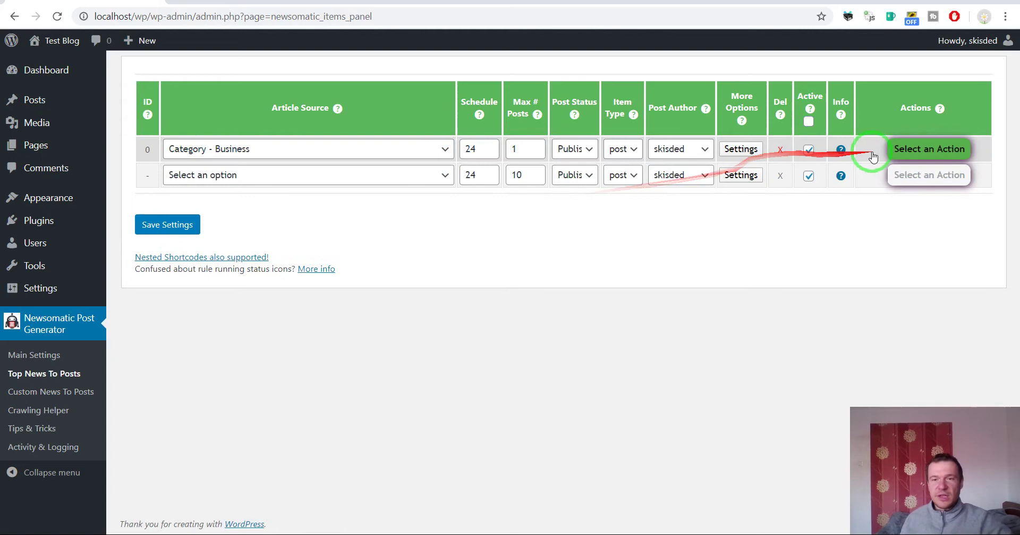
Run the Category - Business rule to generate its post.
click(903, 150)
click(909, 182)
key(Return)
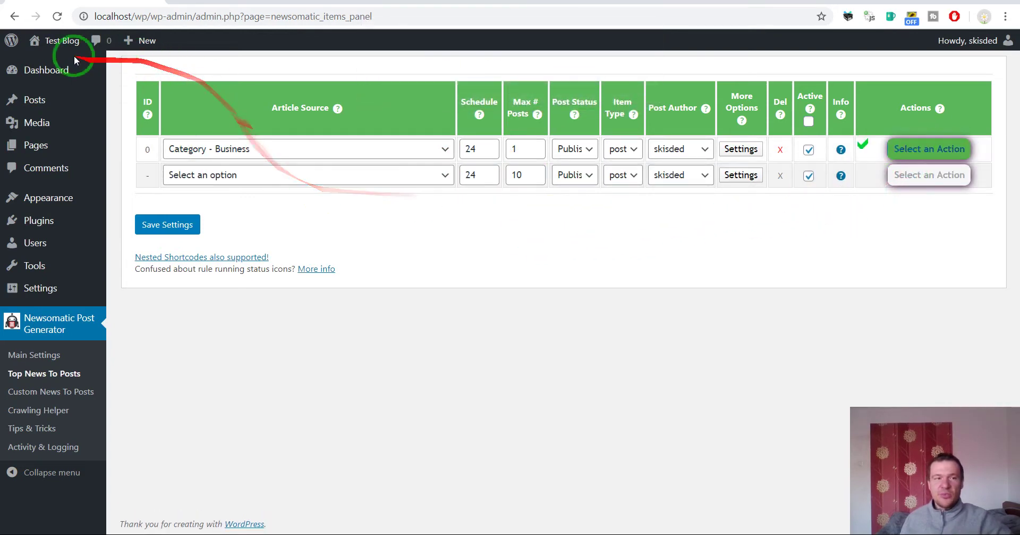
Visit the Test Blog site, open the generated Elon Musk Tesla post and inspect the Read More link ending its text.
mouse_move(58, 40)
click(93, 54)
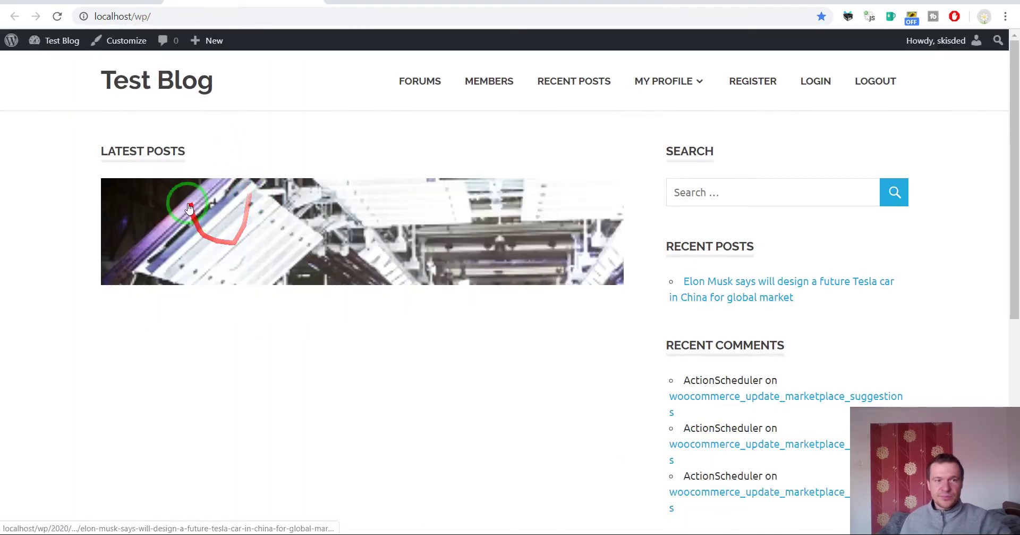
scroll(215, 239, down, 5)
click(187, 281)
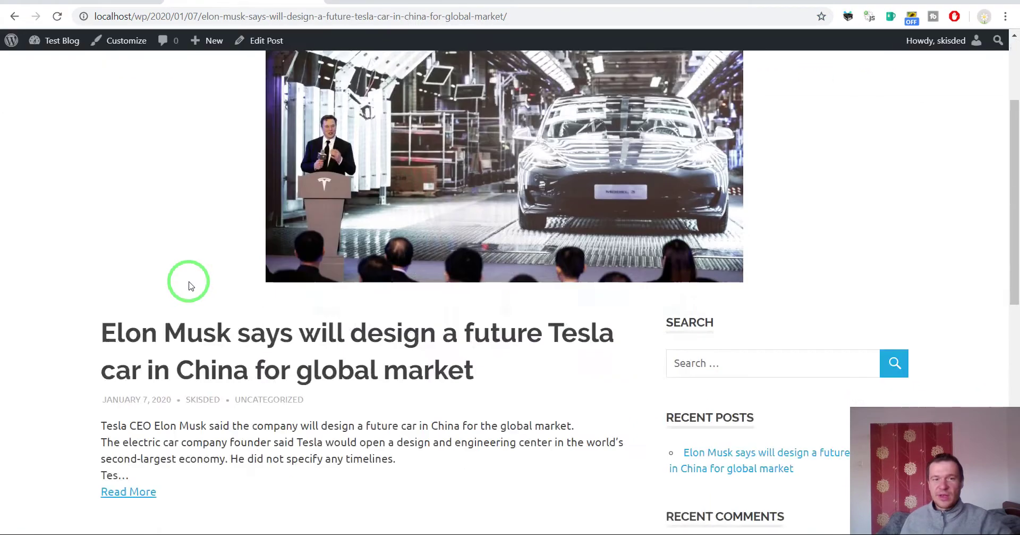
scroll(190, 286, down, 3)
click(144, 307)
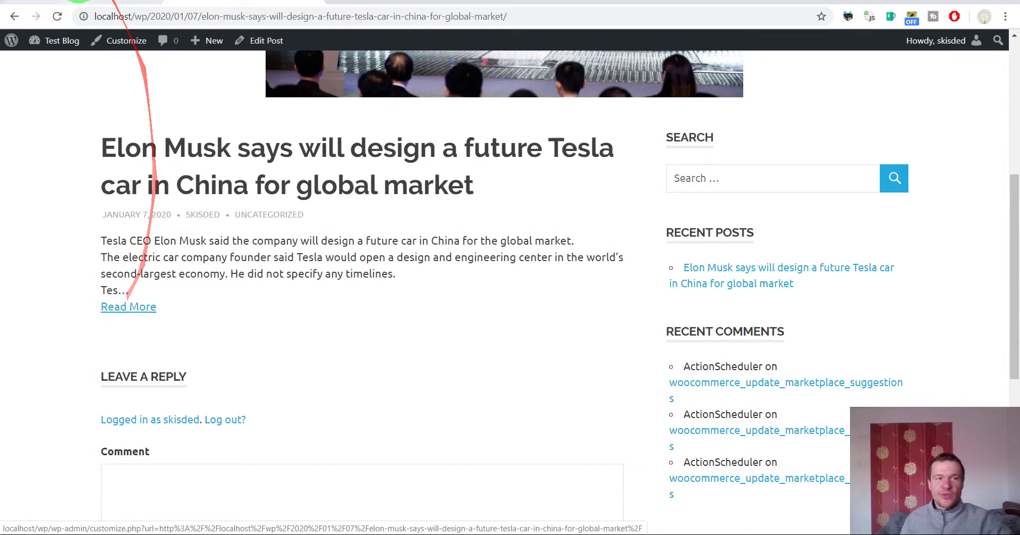
Return to the rules list, open rule 0's advanced settings and examine the %%item_read_more_button%% shortcode in Generated Post Content.
click(140, 3)
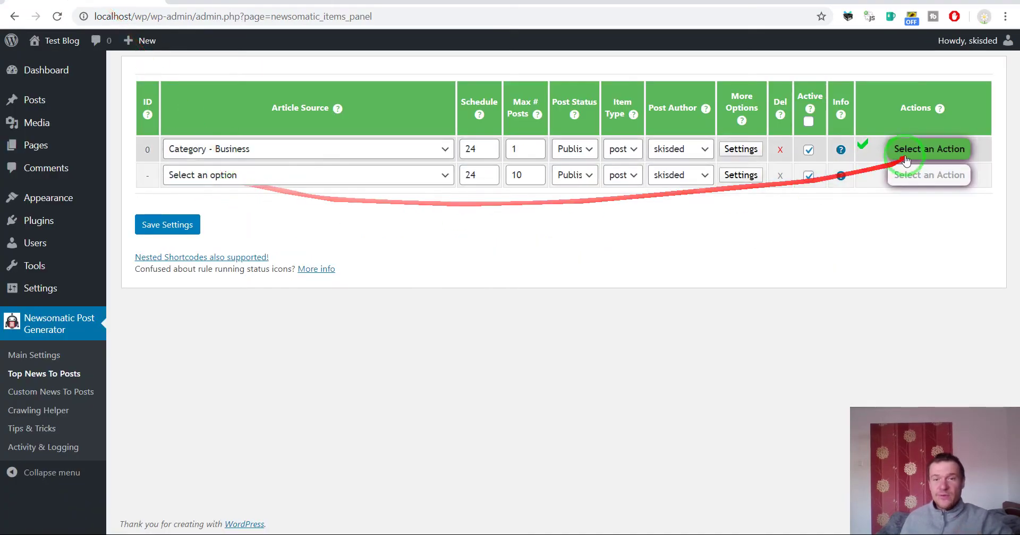
click(736, 149)
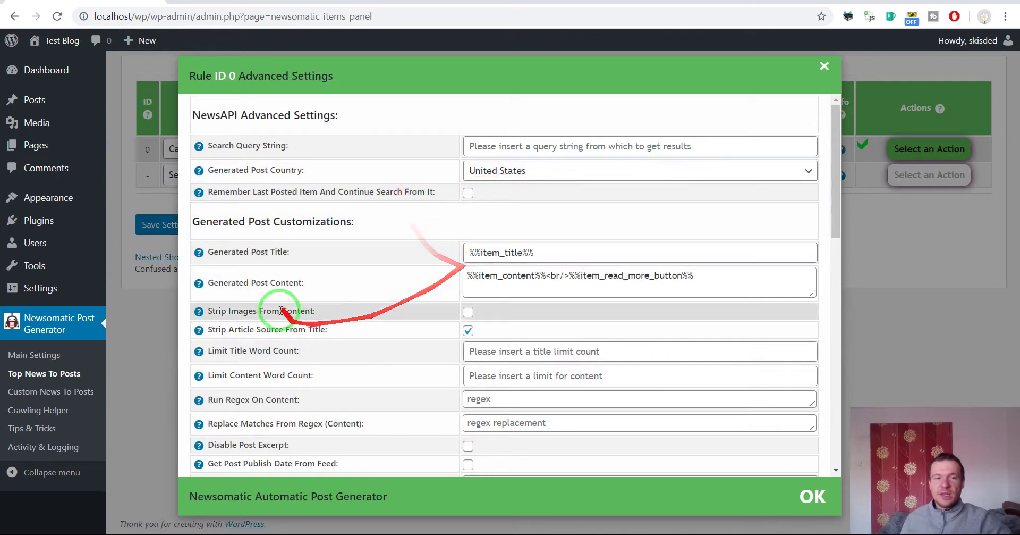
mouse_move(205, 282)
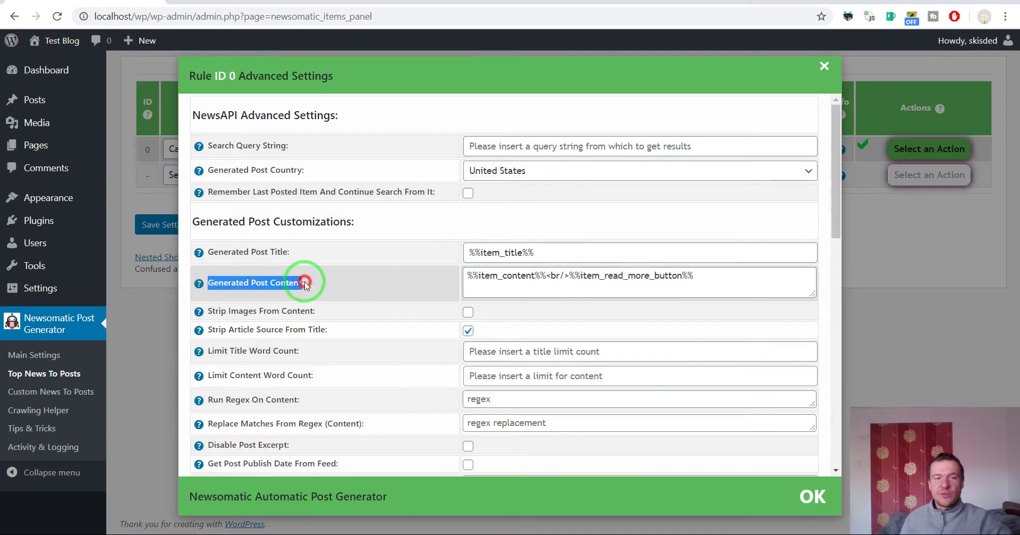
drag(303, 282, 305, 282)
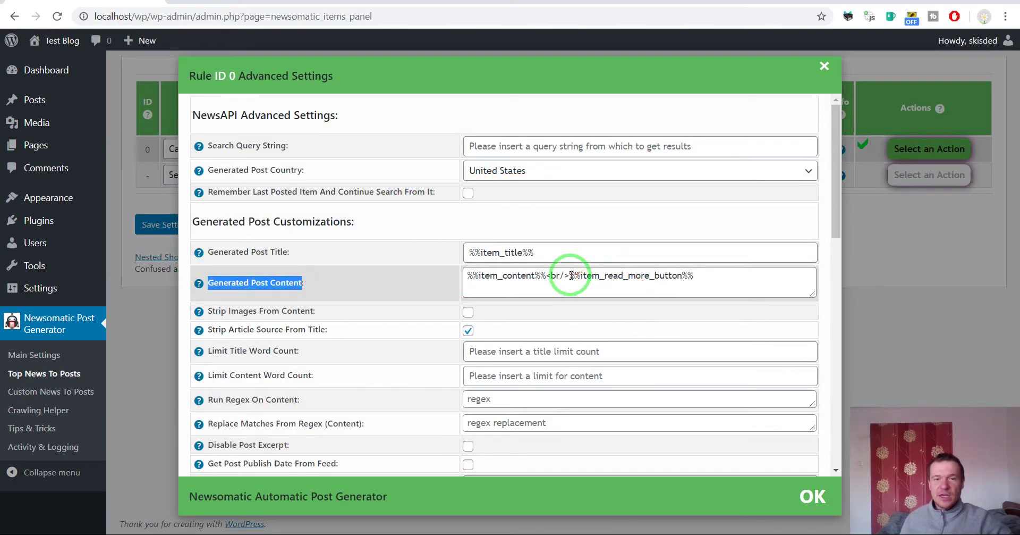
drag(487, 275, 699, 275)
click(699, 275)
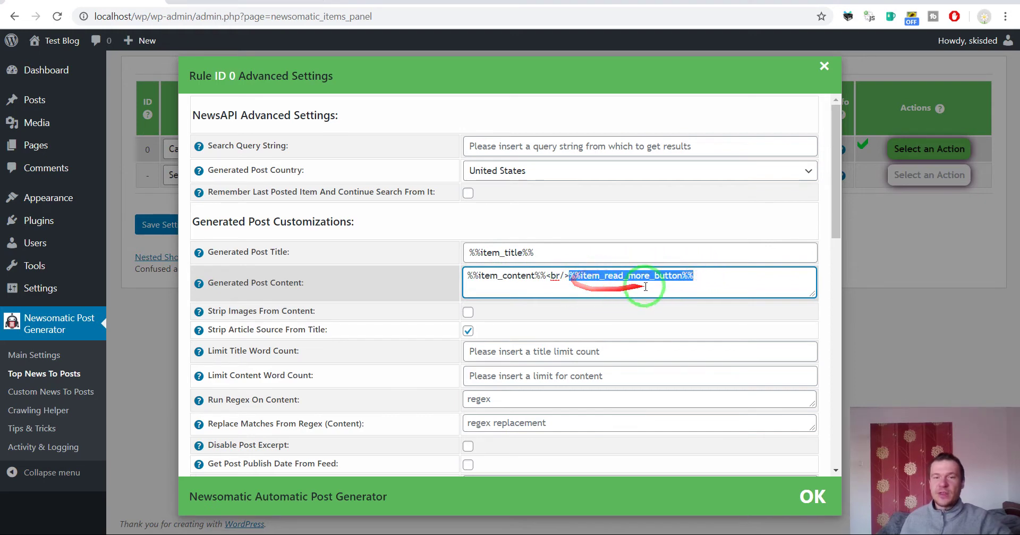
Compare the %%item_content%% and %%item_read_more_button%% shortcodes with the text and link in the published post.
click(261, 2)
click(112, 2)
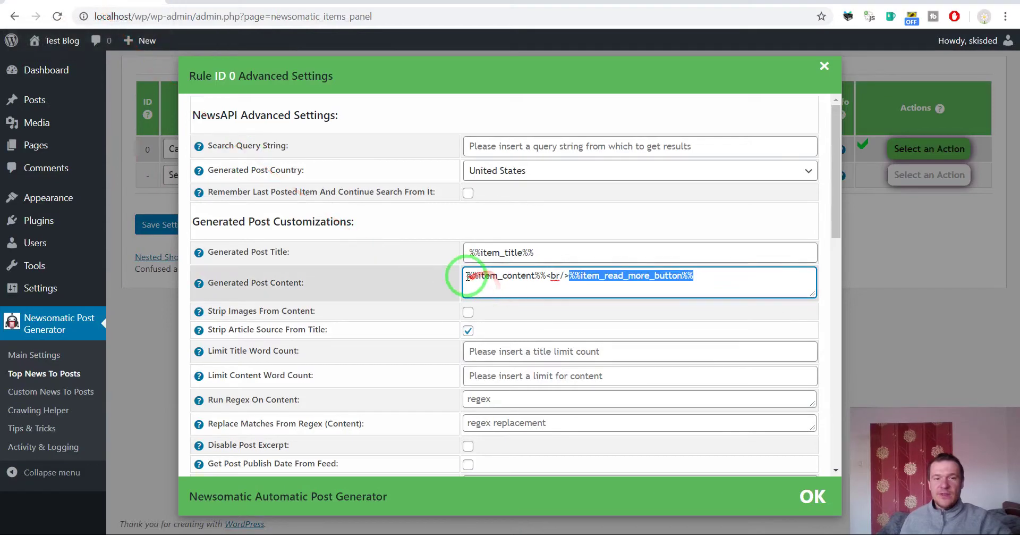
drag(468, 276, 475, 275)
drag(546, 276, 547, 276)
click(261, 2)
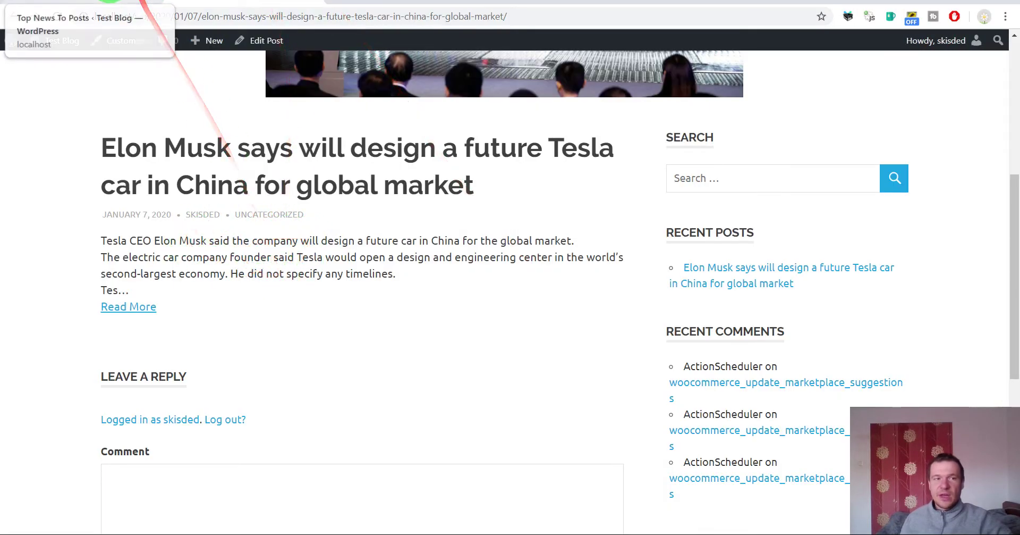
click(111, 2)
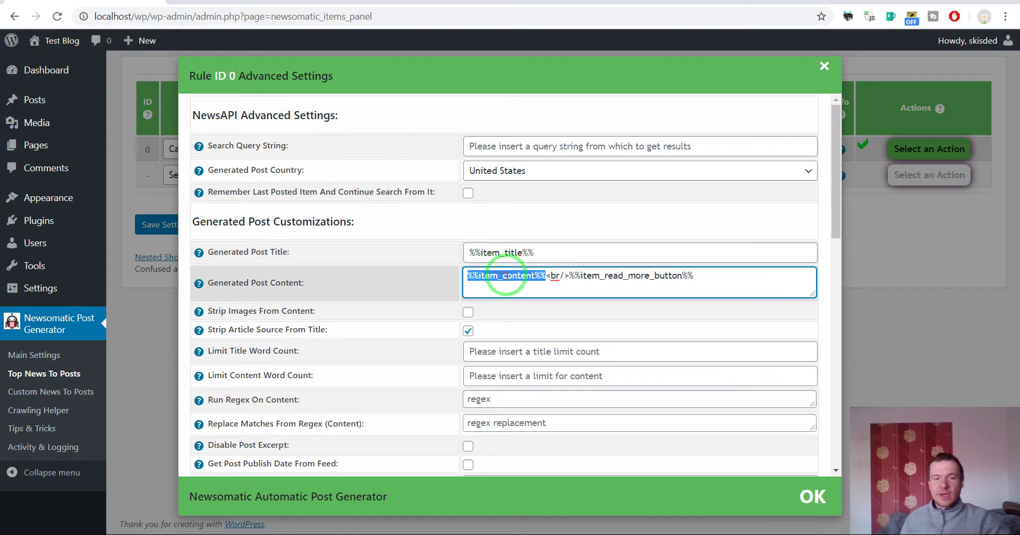
click(255, 2)
drag(137, 240, 271, 273)
click(112, 3)
Locate the Try to Get Full Article Content option in rule 0's advanced settings.
scroll(375, 285, down, 15)
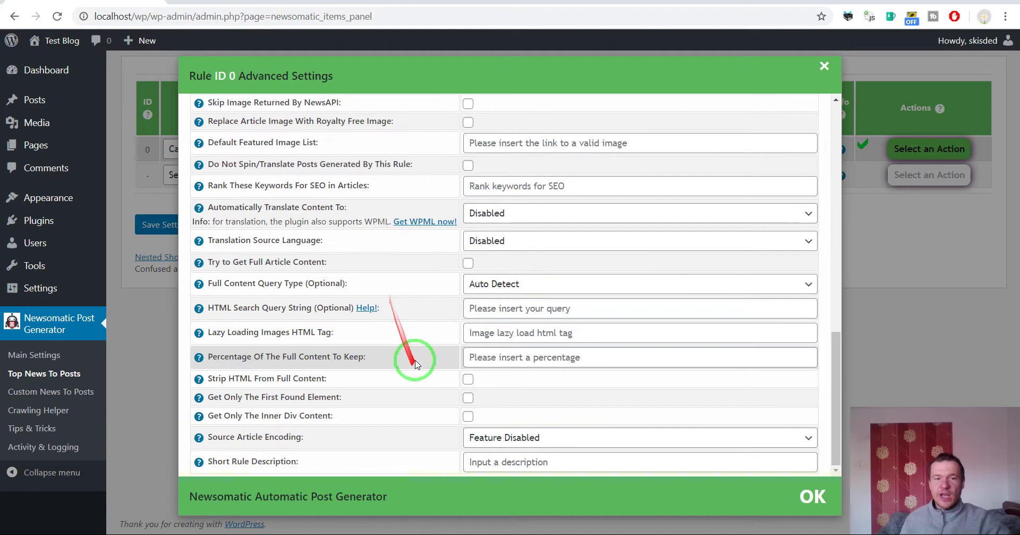
drag(221, 262, 316, 262)
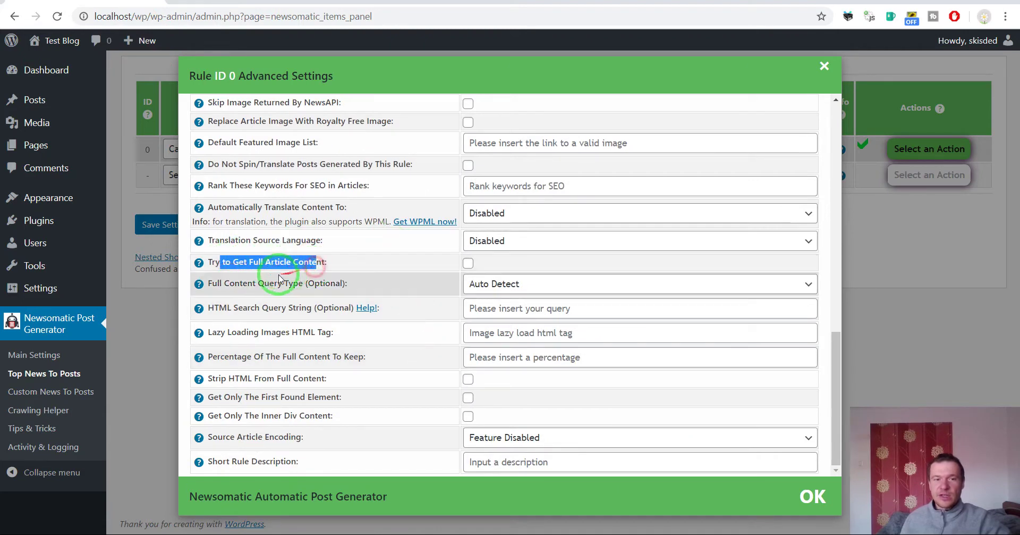
click(337, 266)
scroll(395, 290, up, 2)
scroll(407, 340, down, 2)
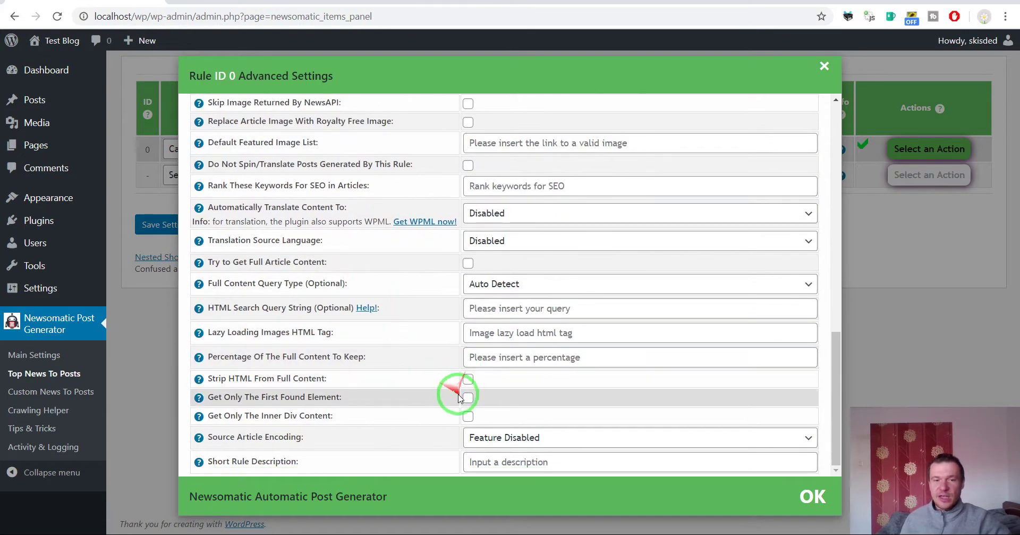
scroll(426, 351, up, 1)
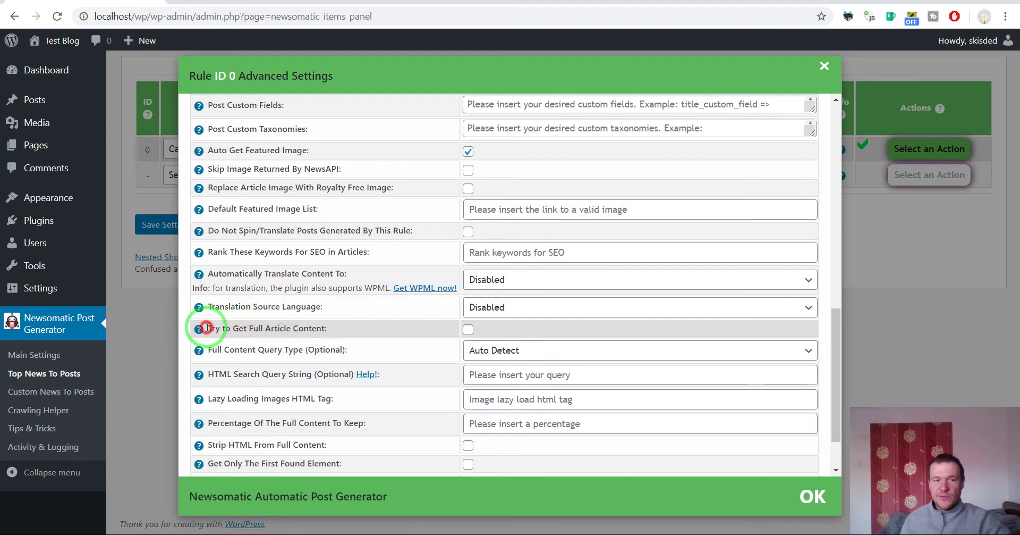
drag(324, 326, 319, 258)
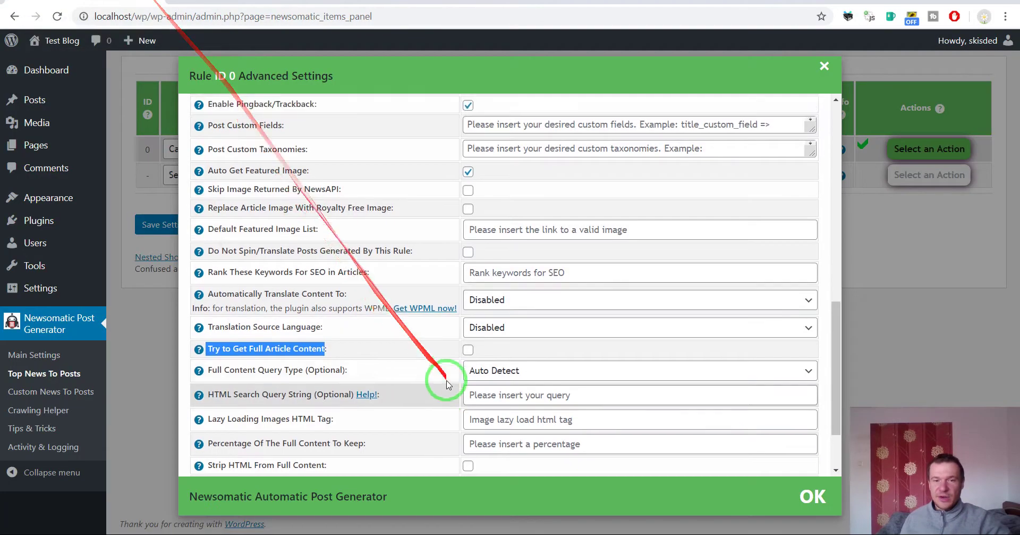
Remove <br/>%%item_read_more_button%% from rule 0's Generated Post Content, leaving only %%item_content%%, and save the settings.
scroll(499, 351, up, 5)
drag(569, 277, 728, 282)
key(BackSpace)
key(BackSpace)
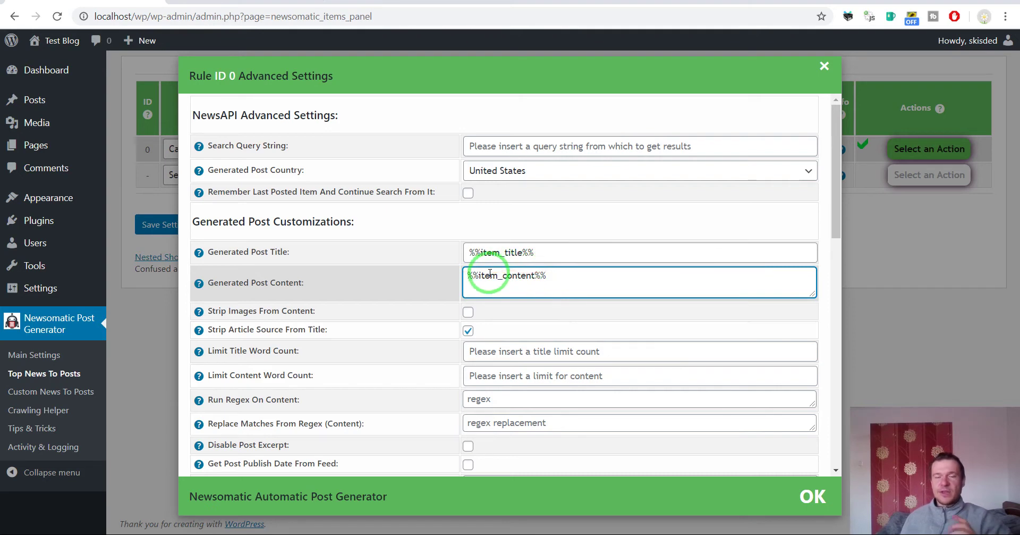
click(164, 226)
click(173, 225)
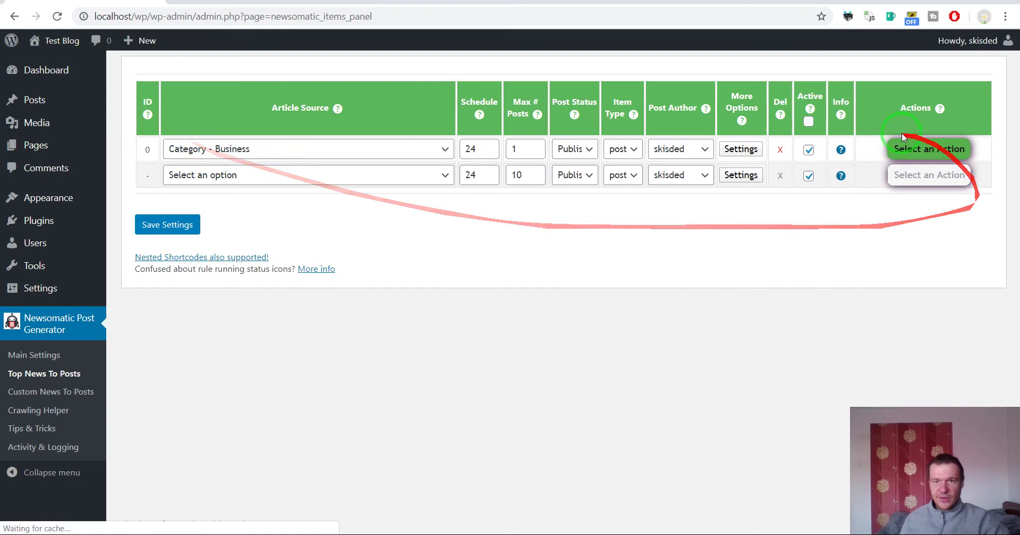
Delete all posts generated by the Category - Business rule and check the blog's home page.
click(909, 150)
click(903, 213)
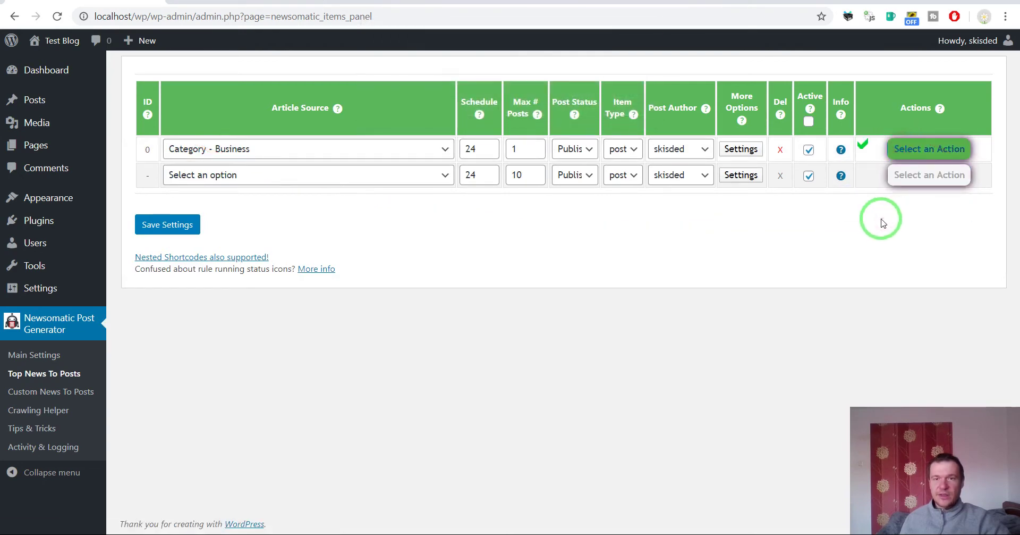
click(223, 31)
scroll(228, 130, up, 5)
click(183, 81)
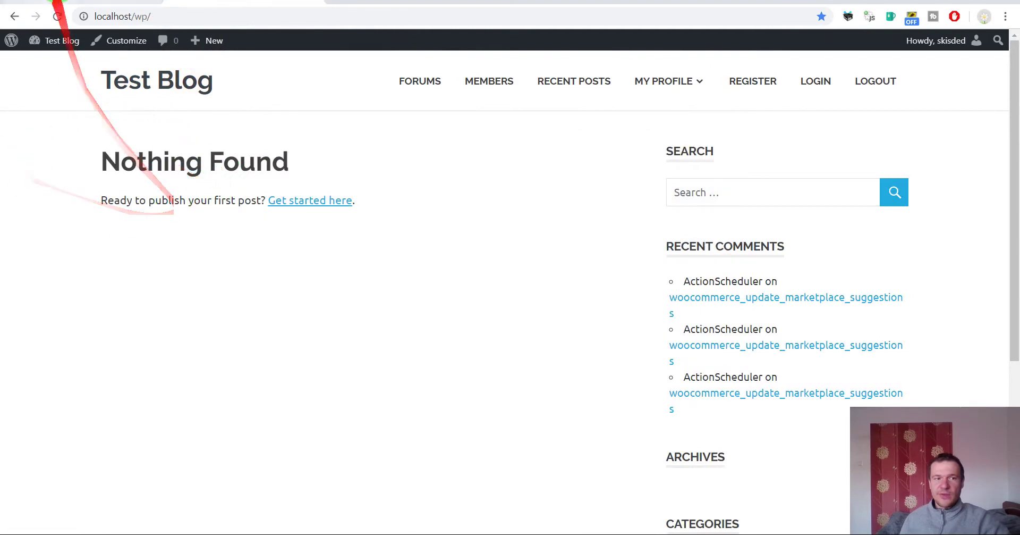
Return to the rules list and run rule 0 again with the shortened content template.
click(80, 3)
click(917, 150)
click(904, 178)
key(Return)
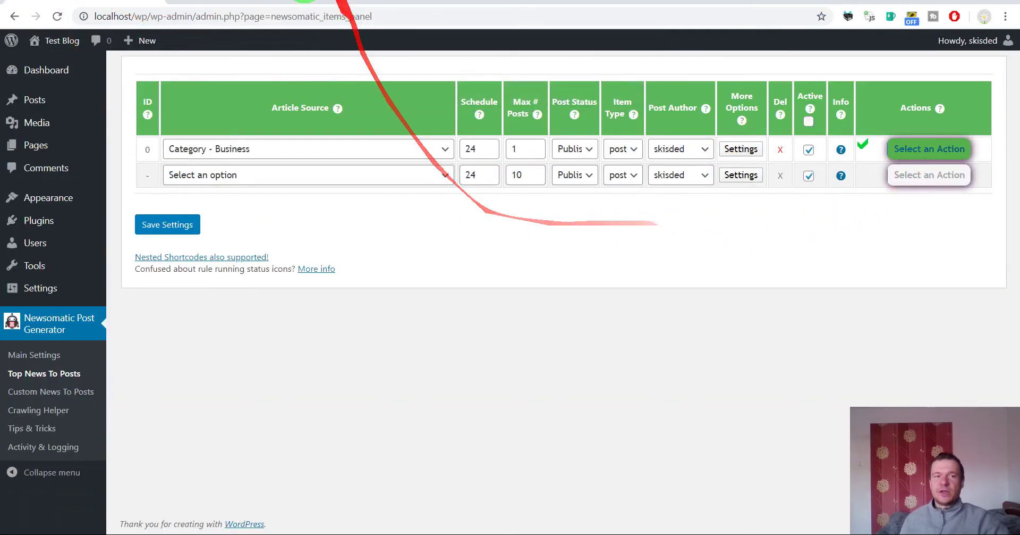
Reload the blog, open the newly generated Tesla post and check the end of its text for the Read More link.
click(239, 2)
click(57, 16)
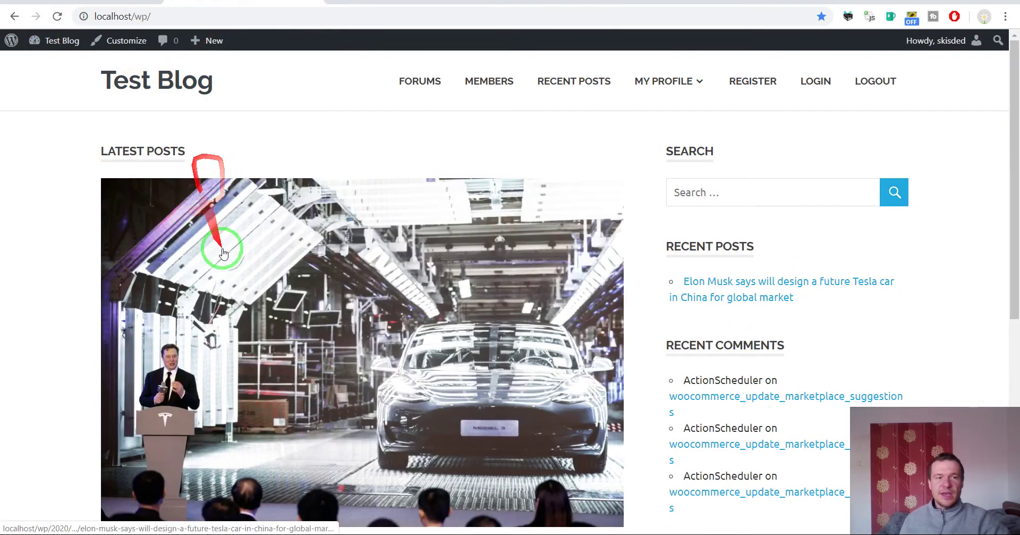
scroll(233, 303, down, 5)
click(241, 354)
scroll(234, 343, down, 6)
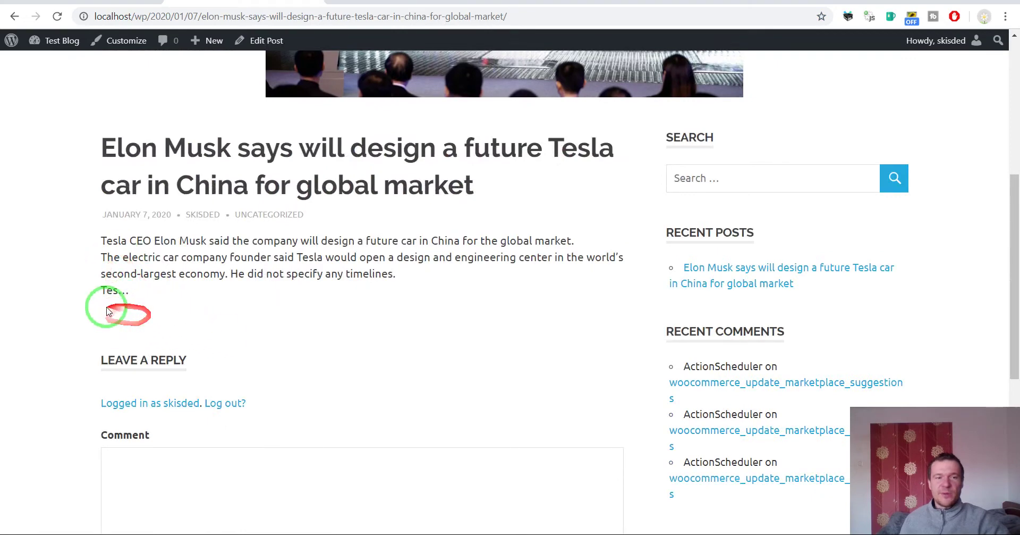
Go back to the blog's home page and follow the theme's own Read More link to the post's text.
click(15, 17)
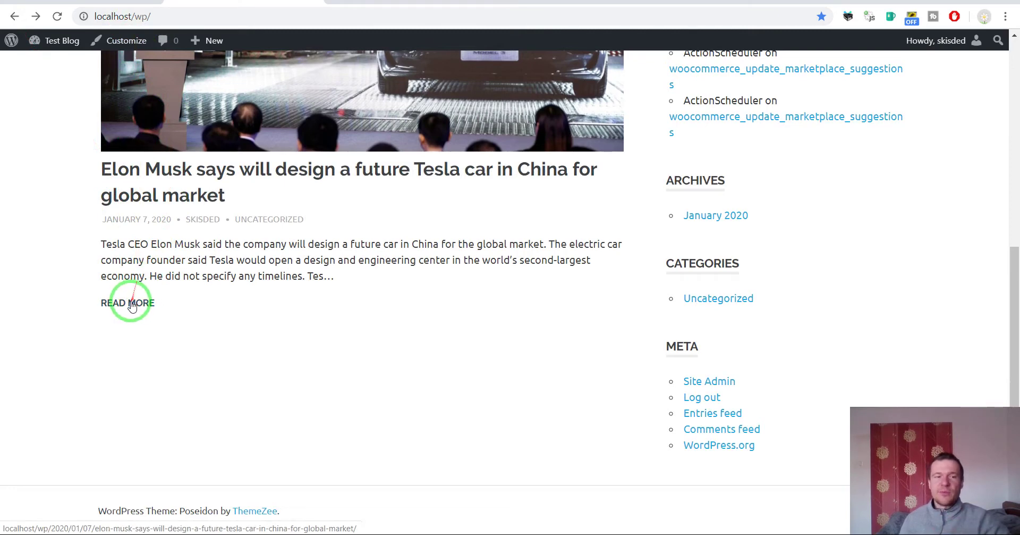
click(131, 307)
scroll(135, 215, down, 9)
mouse_move(133, 226)
mouse_down()
mouse_move(145, 176)
mouse_move(175, 178)
mouse_up()
Enable Try to Get Full Article Content in rule 0's advanced settings and save the settings.
click(112, 2)
click(736, 149)
scroll(430, 303, down, 10)
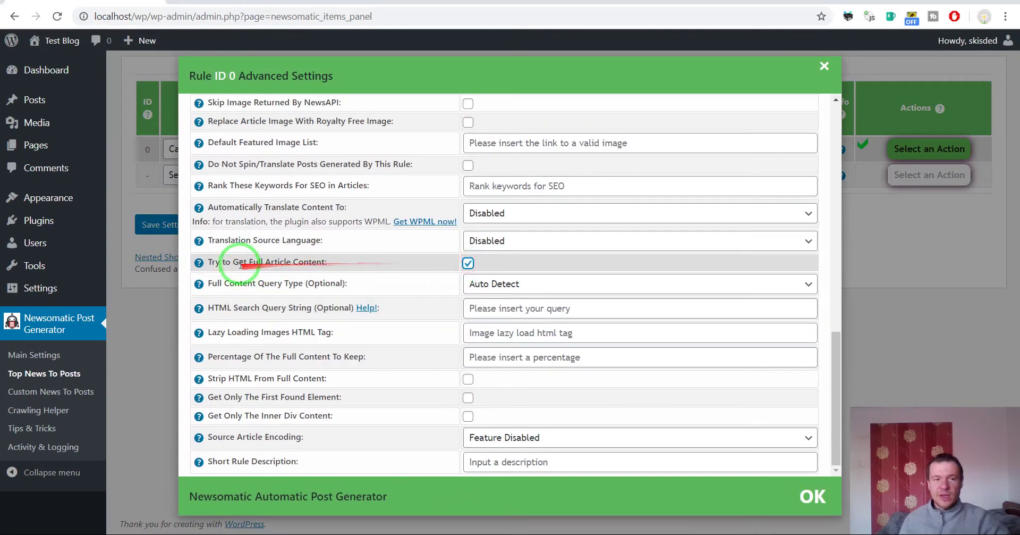
click(139, 263)
click(154, 223)
Delete the posts rule 0 generated without full content, and reopen the blog's home page.
click(930, 149)
click(902, 213)
key(Return)
click(895, 151)
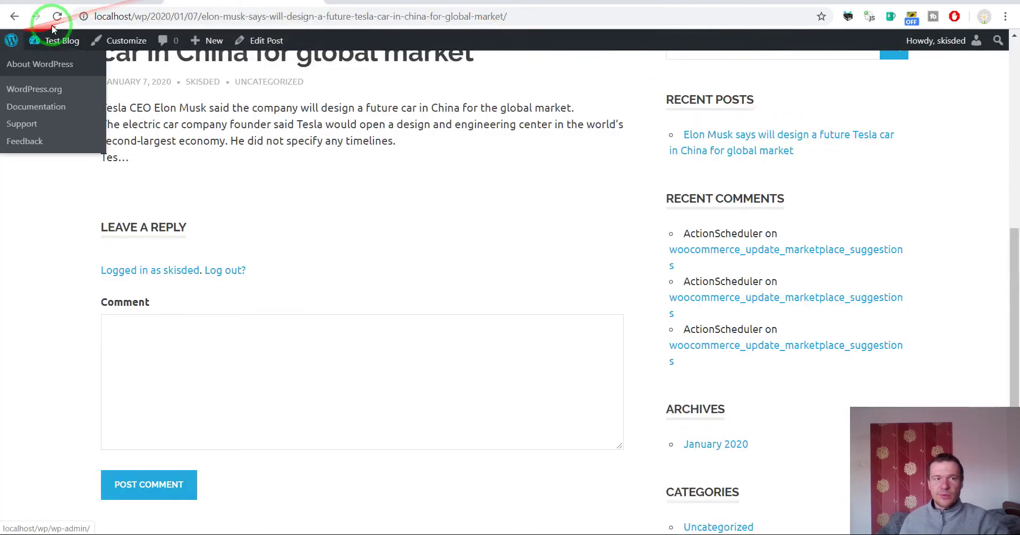
scroll(146, 144, up, 1)
scroll(146, 143, up, 8)
click(148, 85)
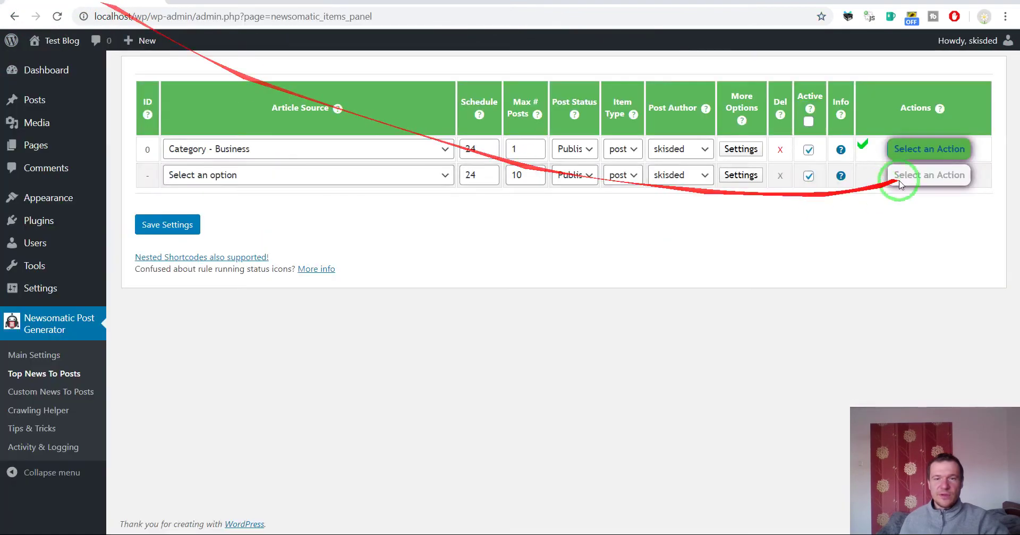
Run rule 0 to regenerate its post with full article content.
click(903, 175)
click(914, 181)
key(Return)
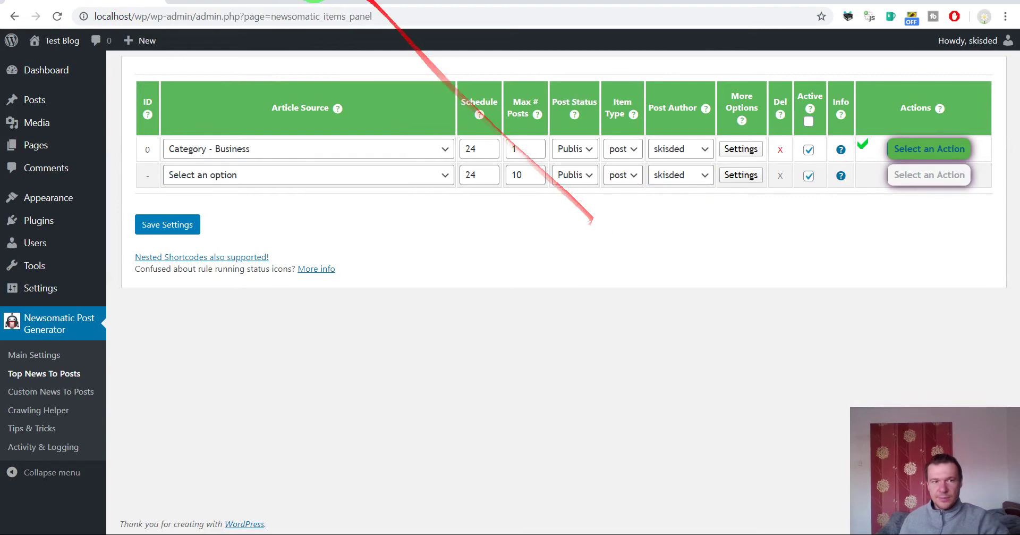
Refresh the blog, open the regenerated Tesla post and review its full article text through to the end.
click(245, 2)
click(57, 17)
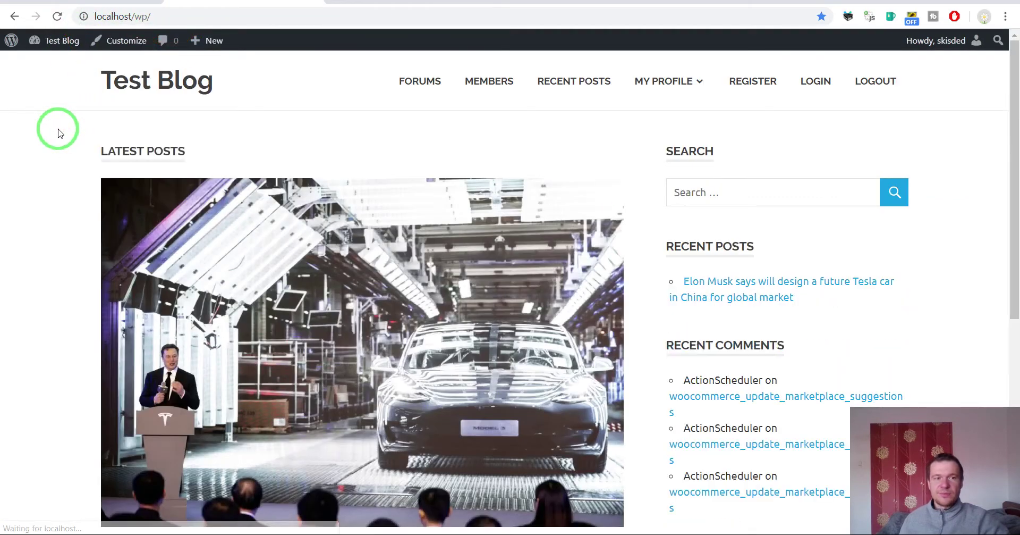
scroll(57, 127, down, 6)
click(167, 214)
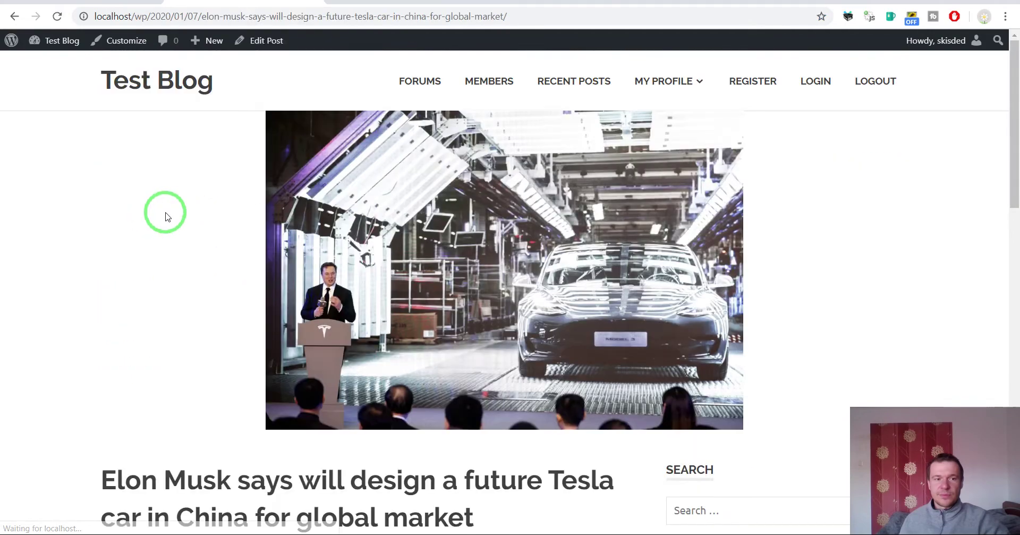
scroll(164, 212, down, 8)
scroll(163, 226, down, 9)
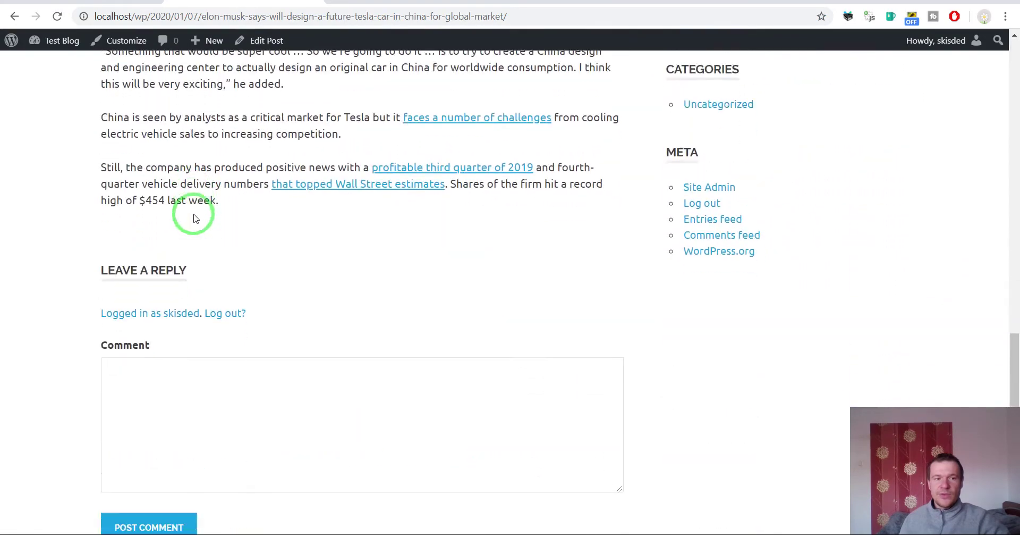
Review the regenerated Tesla post from top to bottom, checking its text for remaining source links.
scroll(193, 213, up, 11)
scroll(194, 217, up, 6)
scroll(191, 221, down, 5)
scroll(231, 359, up, 5)
scroll(537, 289, down, 14)
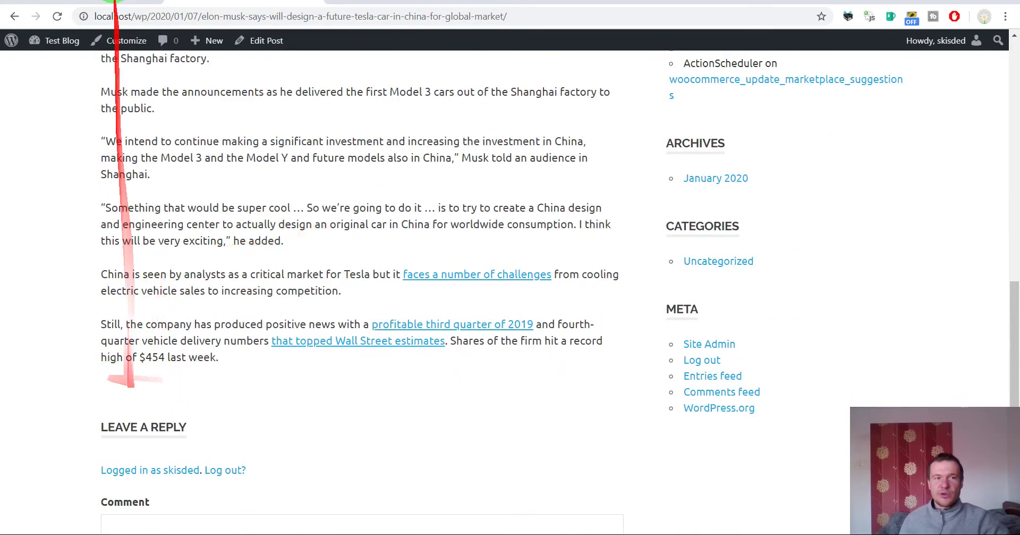
Open Newsomatic's main settings in a separate browser tab and search the page for "links".
click(109, 2)
click(250, 2)
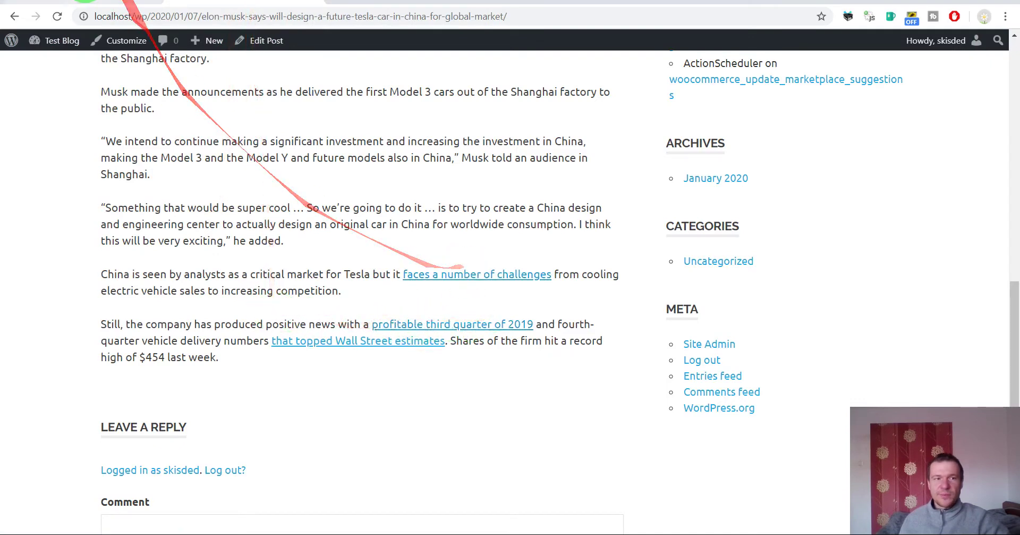
click(85, 2)
click(25, 355)
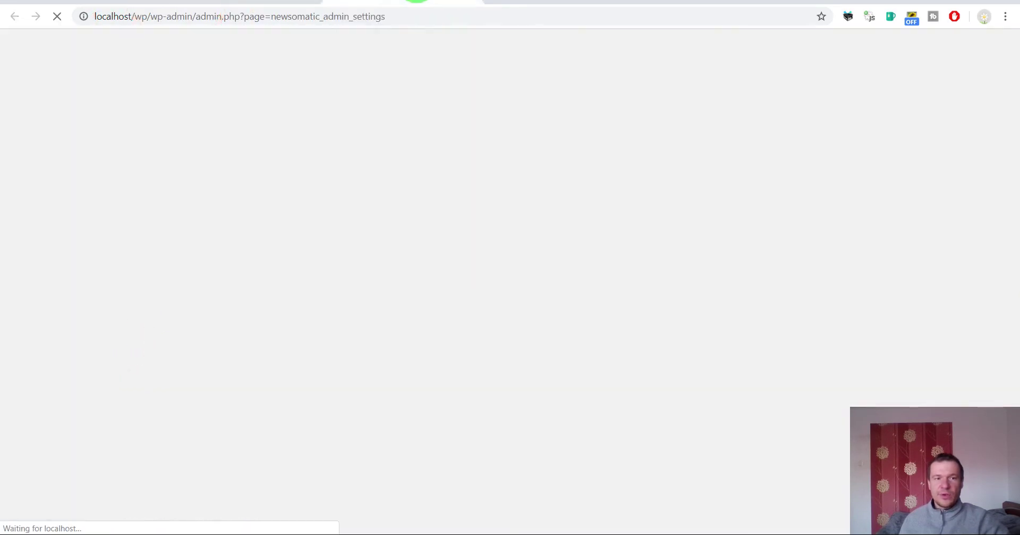
key(ctrl+f)
text(link)
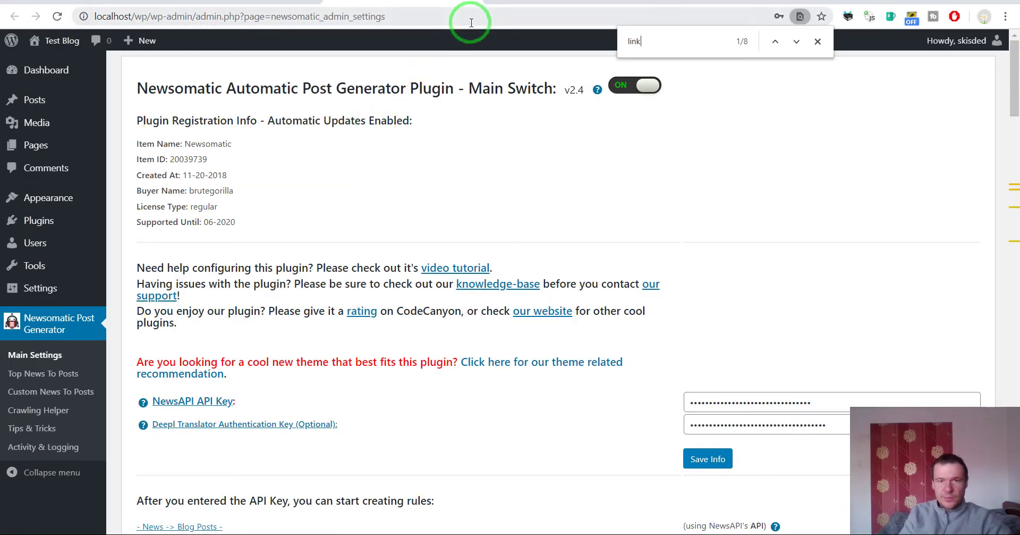
text(s)
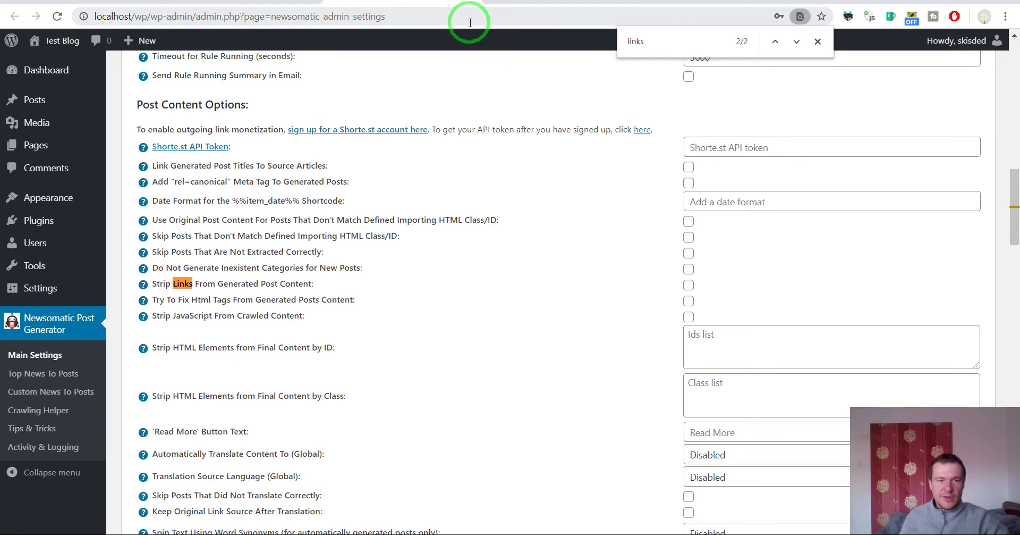
Enable Strip Links From Generated Post Content and save the main settings.
click(689, 285)
scroll(276, 361, down, 10)
scroll(251, 420, down, 15)
click(163, 453)
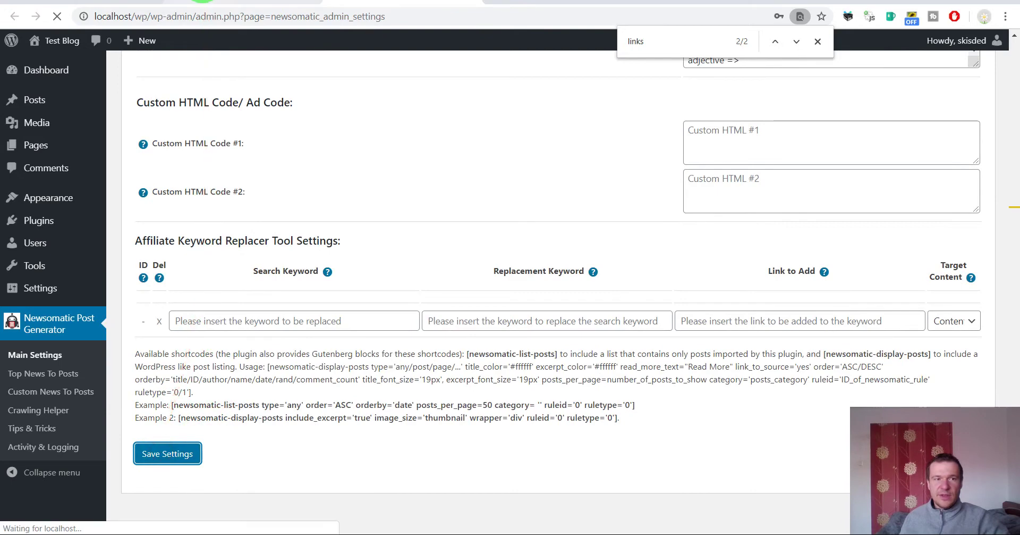
Delete the posts generated by rule 0 in Top News To Posts and run the rule again.
click(202, 2)
click(154, 2)
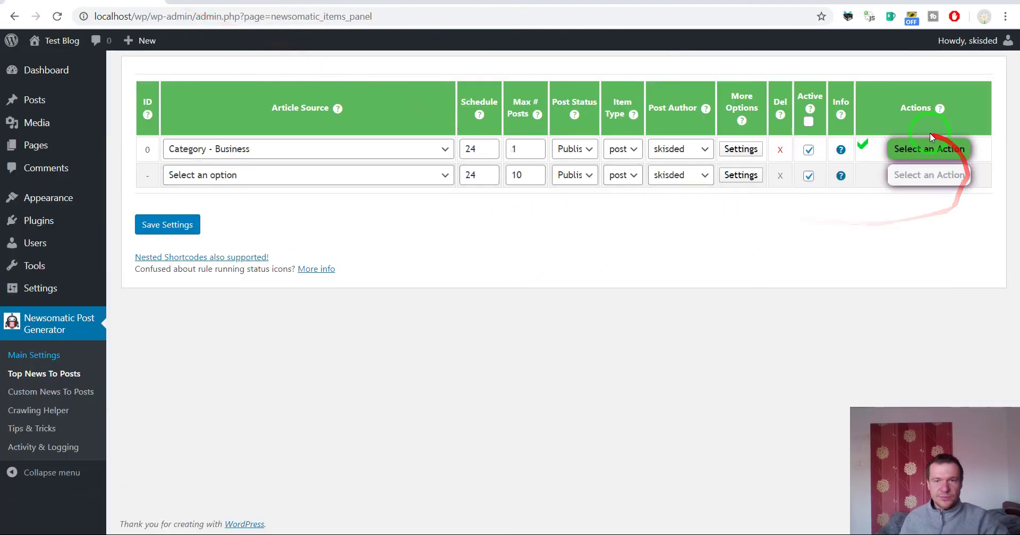
click(931, 137)
click(850, 217)
key(Return)
click(907, 147)
click(850, 165)
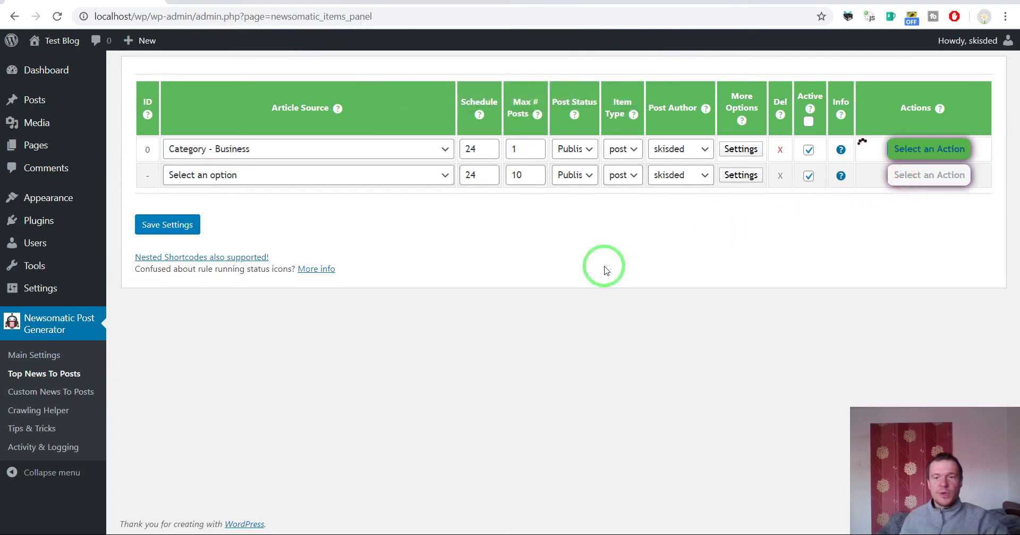
Reload the regenerated Tesla post and examine its whole article text for stripped links.
click(15, 16)
click(59, 16)
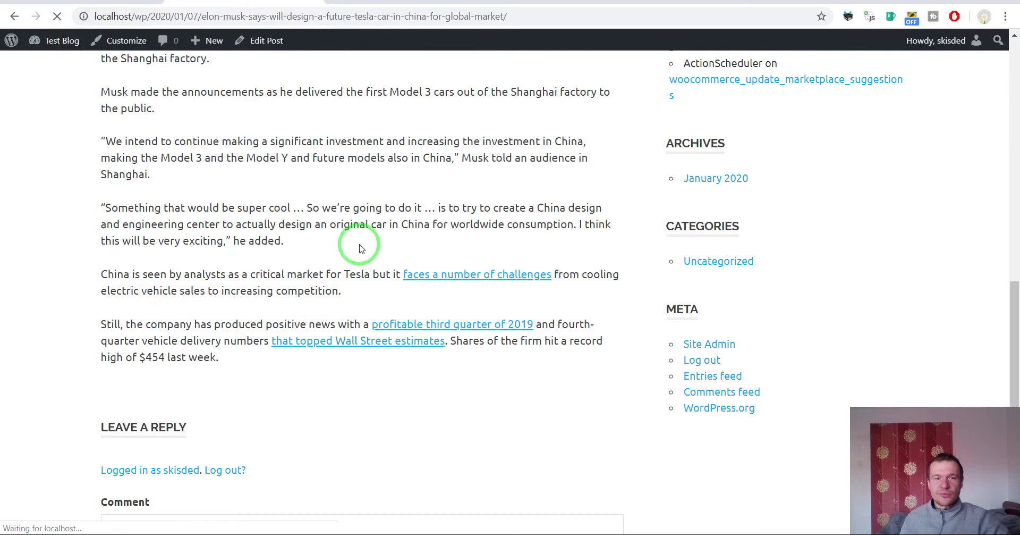
drag(396, 276, 557, 275)
click(552, 276)
scroll(526, 287, up, 10)
scroll(445, 325, down, 10)
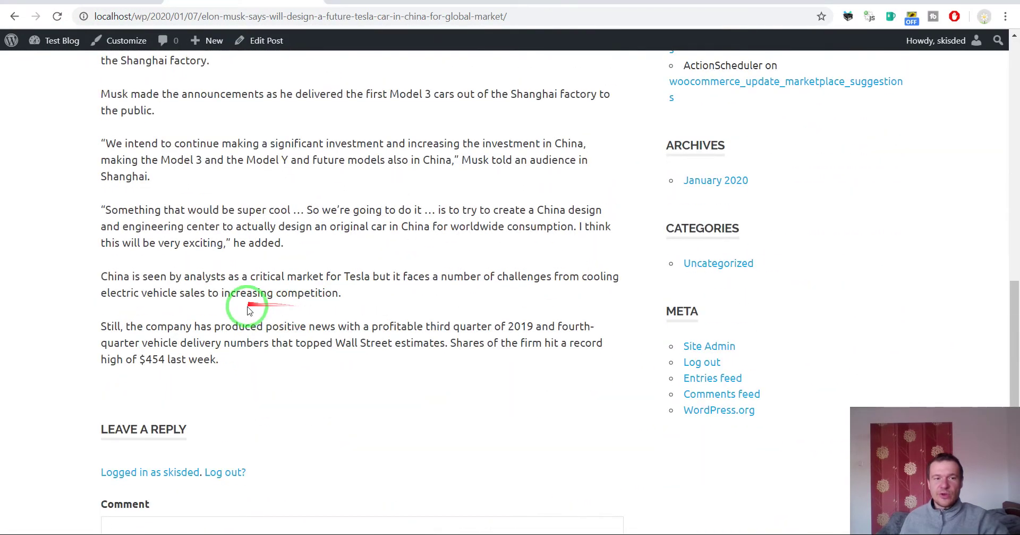
scroll(248, 301, up, 13)
scroll(223, 325, down, 10)
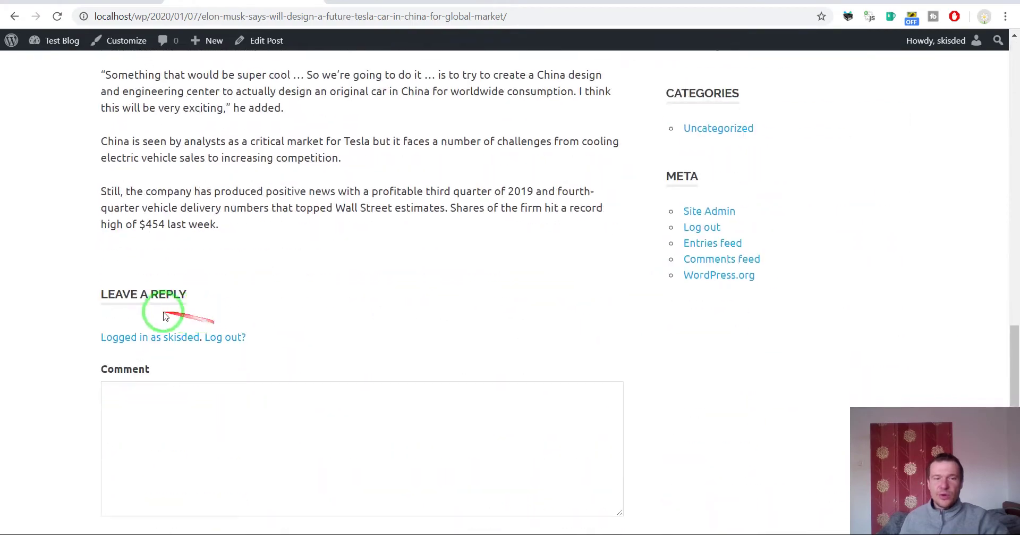
scroll(138, 303, up, 10)
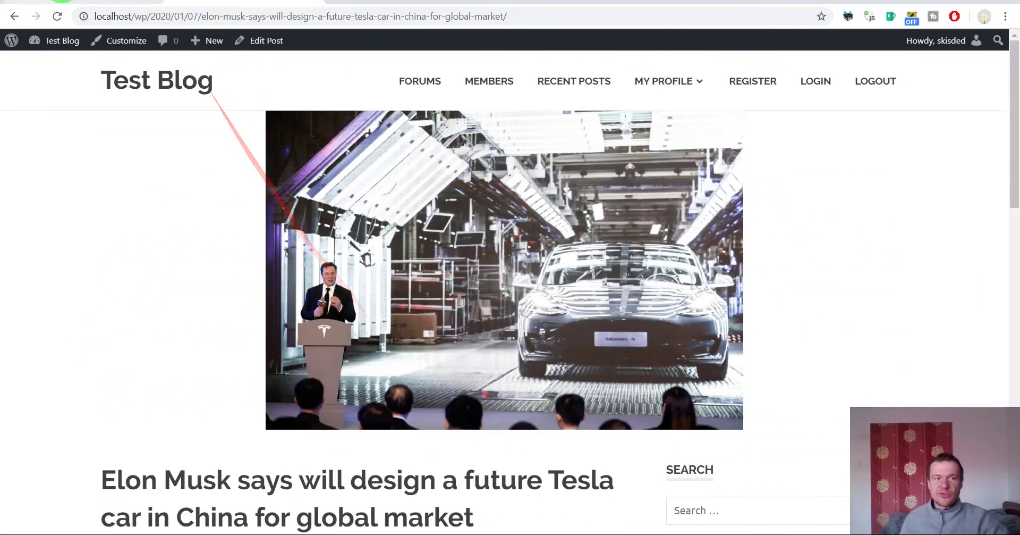
Open rule 0's advanced settings, examine the shortcodes supported for Generated Post Content, and return to the Tesla post.
click(78, 1)
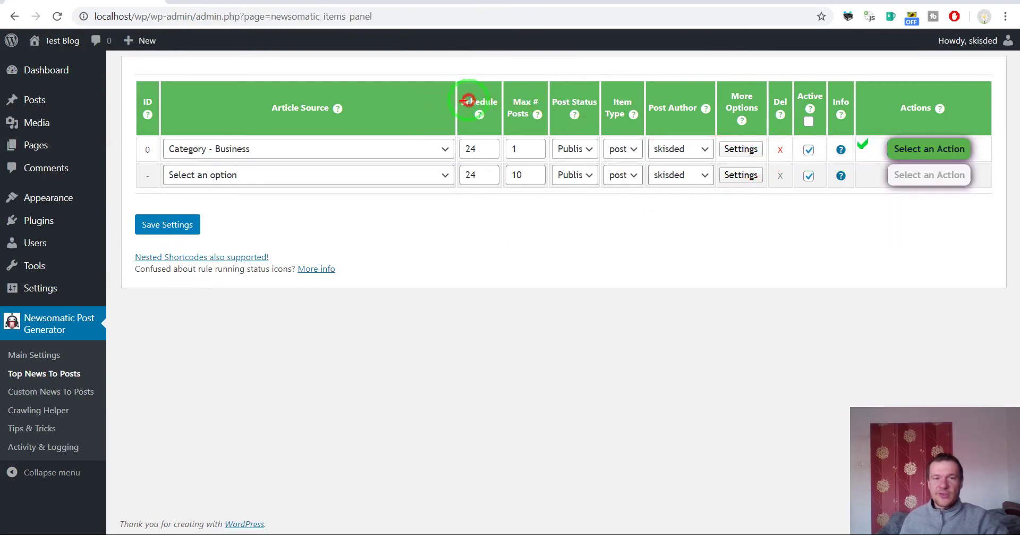
click(447, 295)
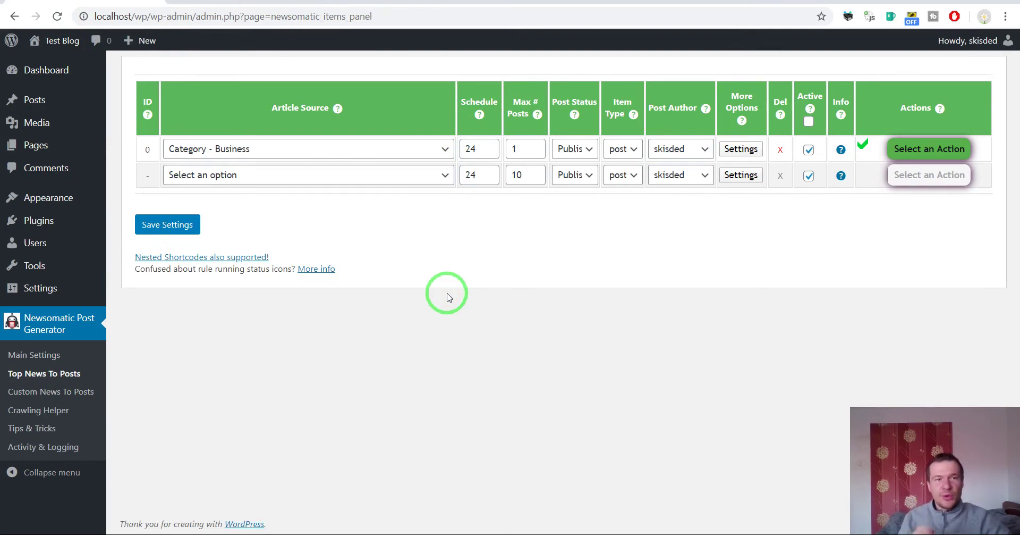
click(755, 150)
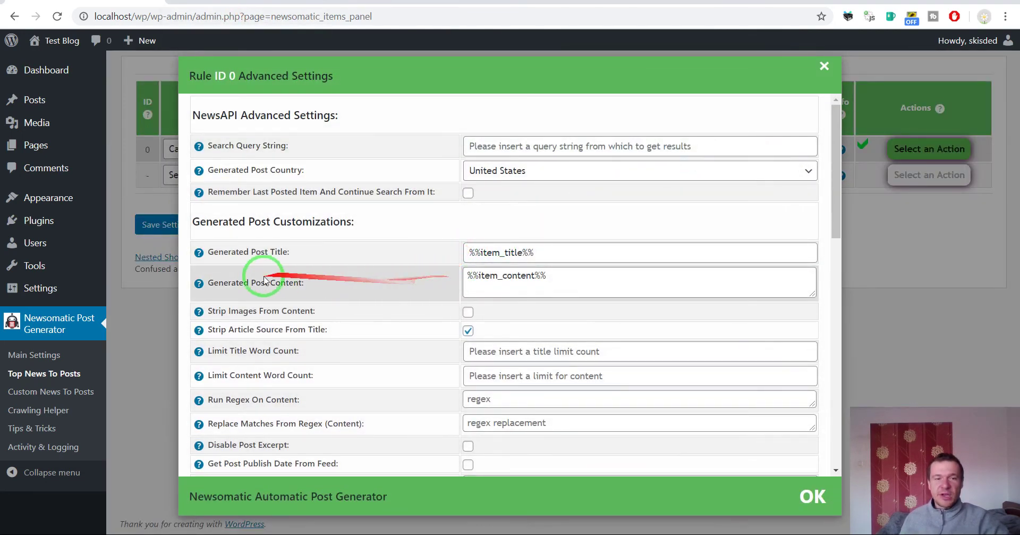
mouse_move(199, 283)
scroll(227, 250, down, 1)
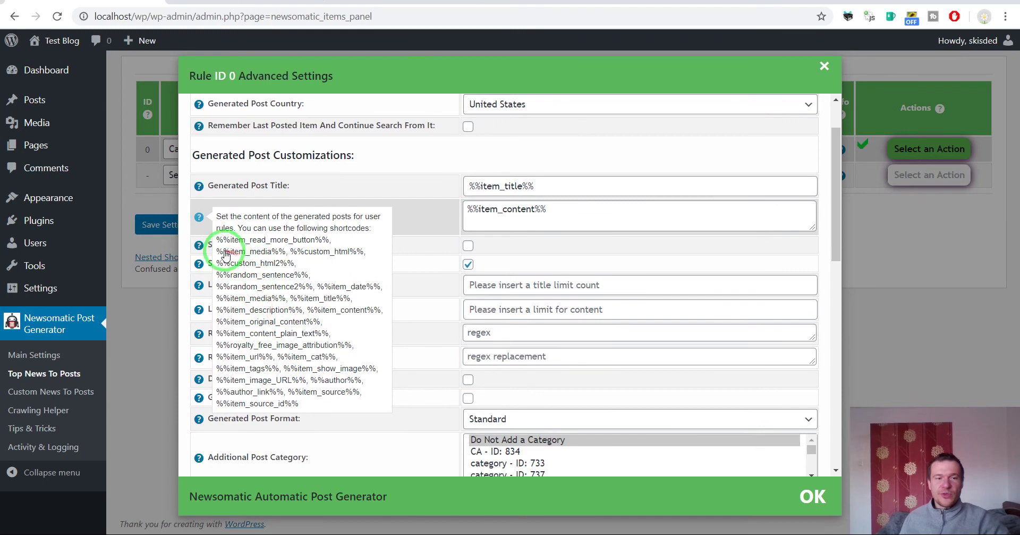
drag(221, 252, 356, 227)
mouse_move(199, 217)
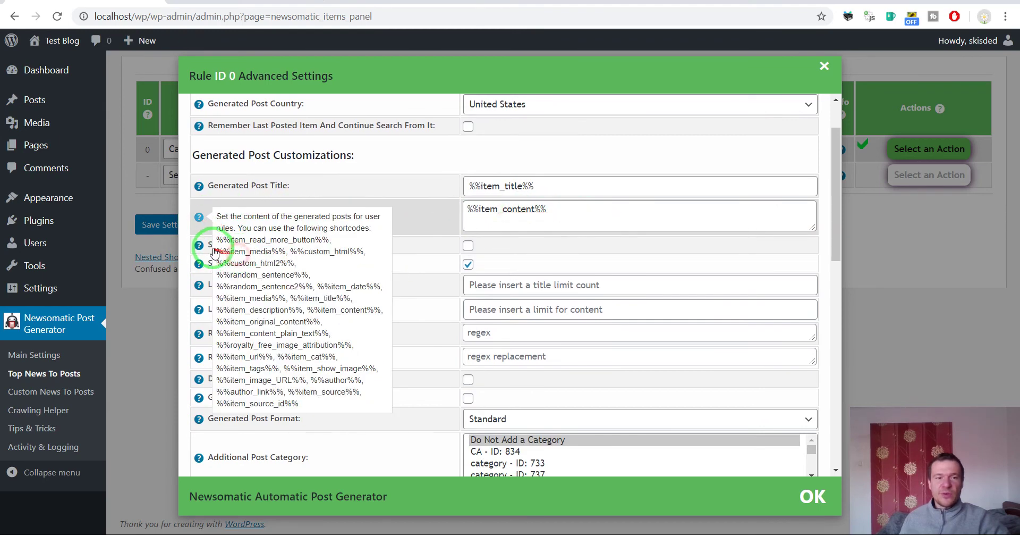
drag(216, 254, 330, 187)
click(311, 2)
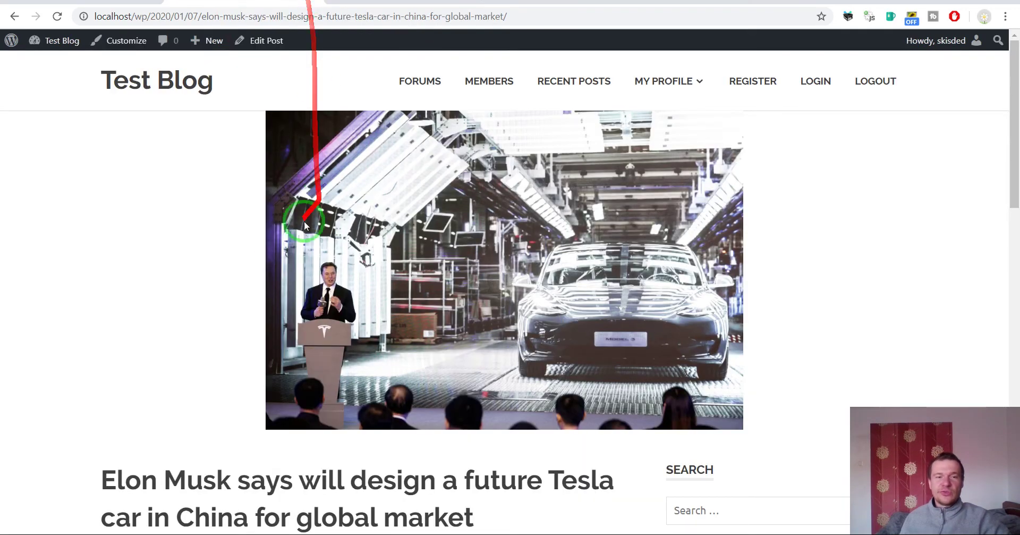